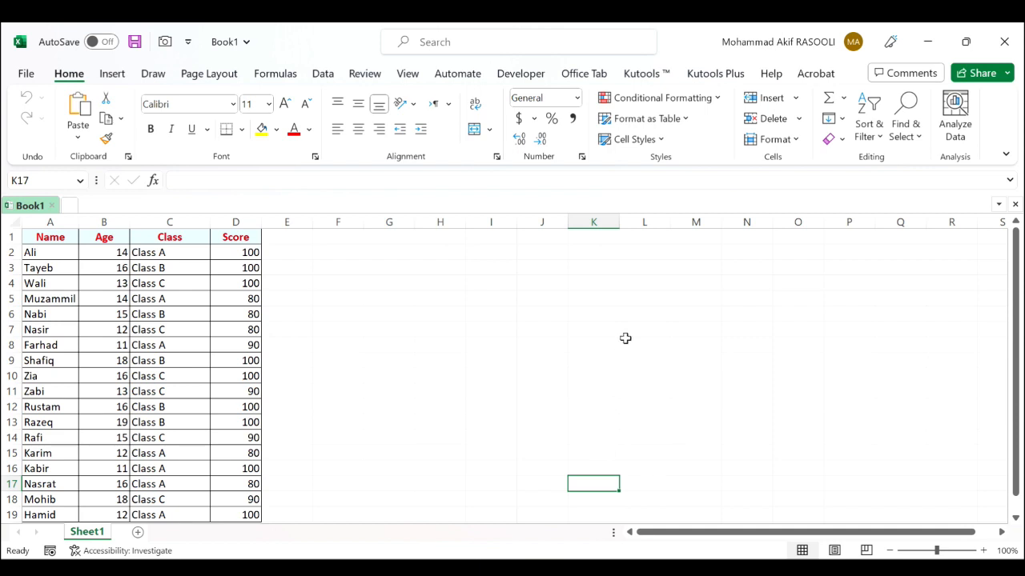
Open the Kutools Super Filter and specify A1:D19 as the range to filter
{"action": "left_click", "coordinate": [740, 76]}
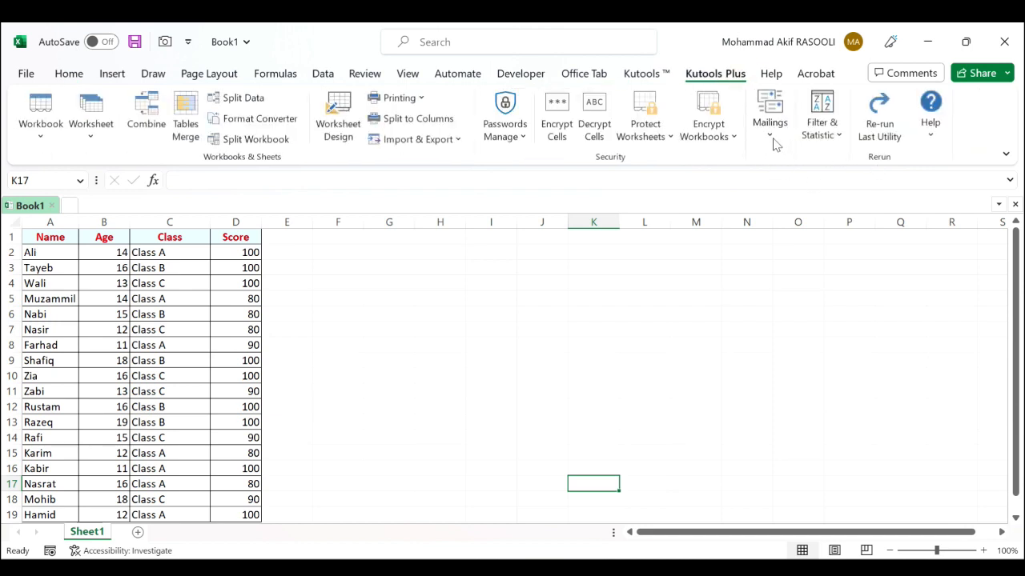
{"action": "left_click", "coordinate": [839, 138]}
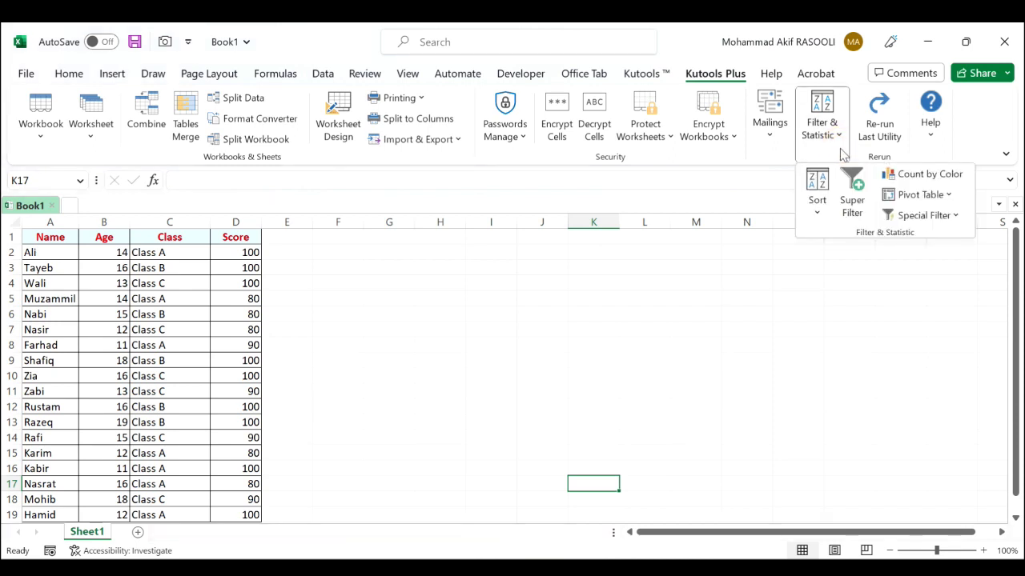
{"action": "left_click", "coordinate": [861, 218]}
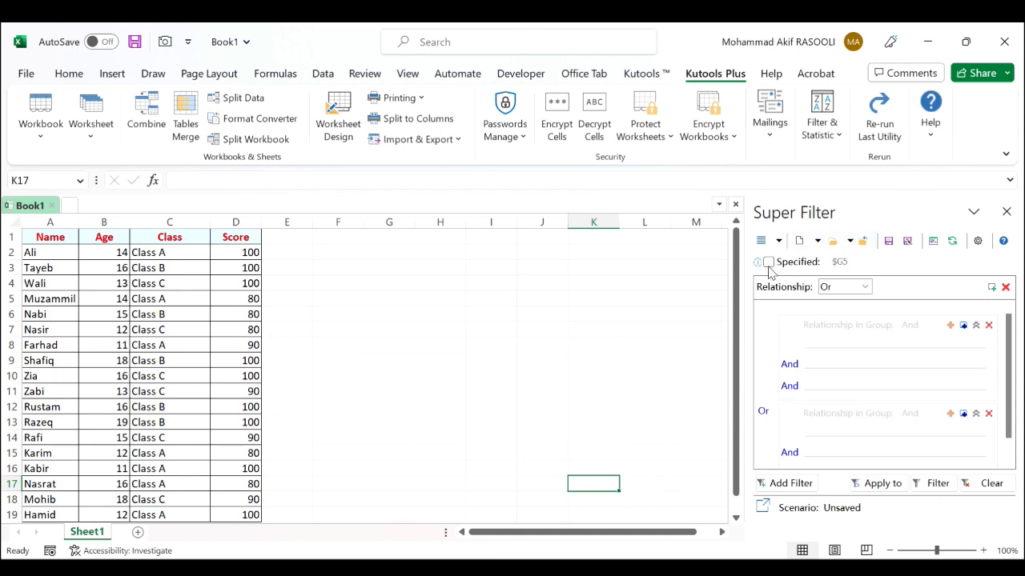
{"action": "left_click", "coordinate": [767, 264]}
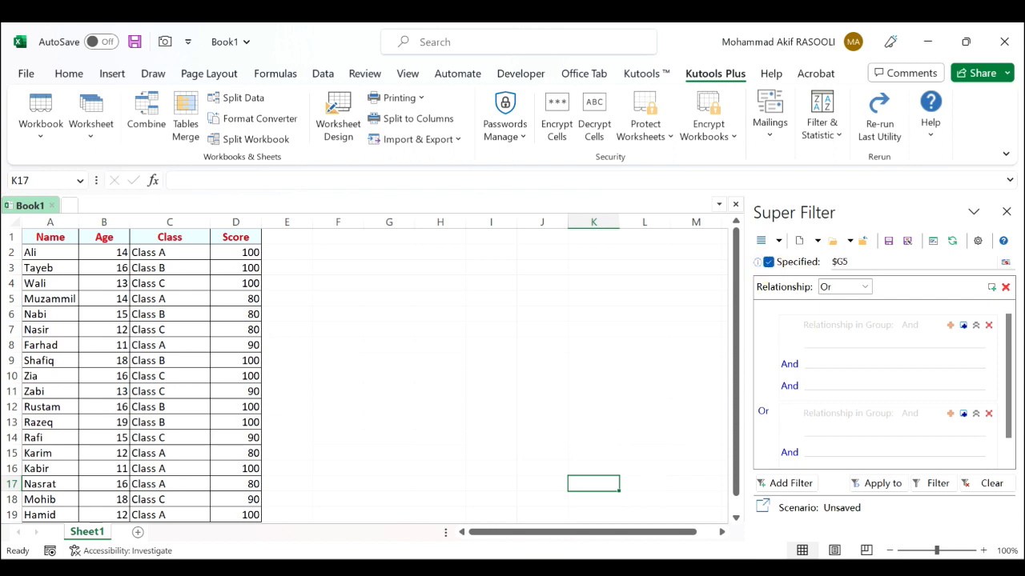
{"action": "left_click", "coordinate": [1006, 264]}
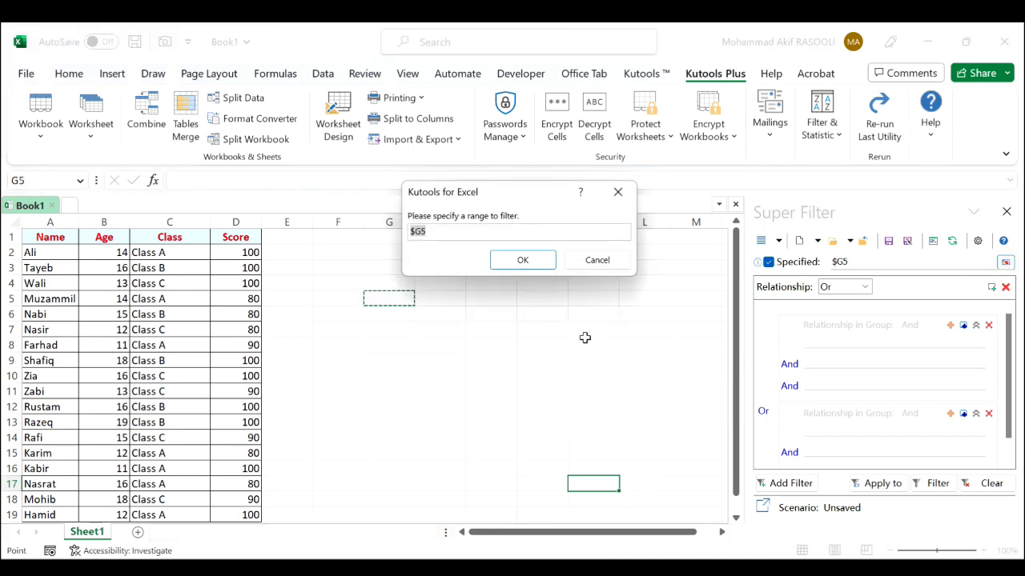
{"action": "left_click_drag", "start_coordinate": [53, 238], "coordinate": [230, 508]}
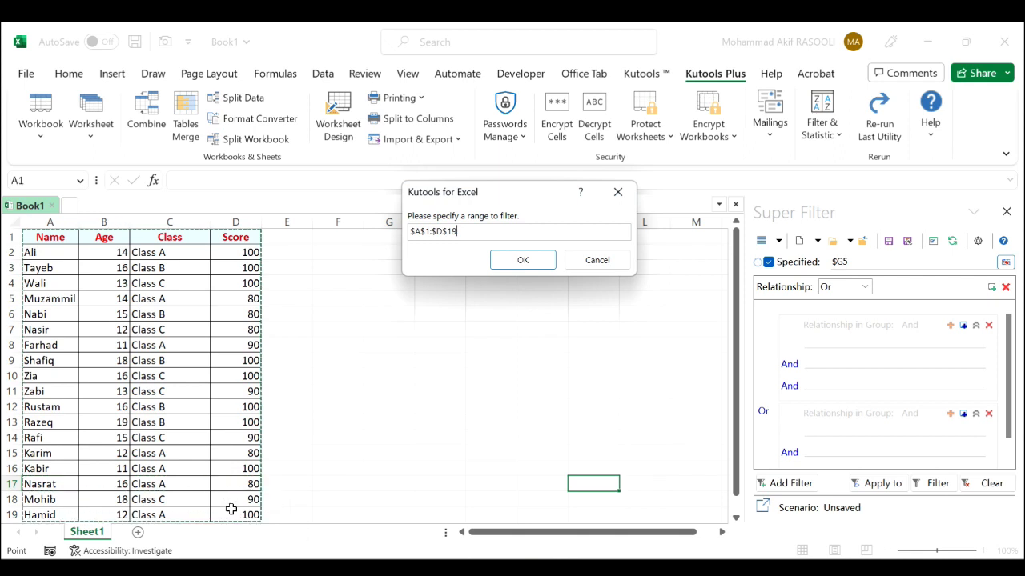
{"action": "left_click", "coordinate": [544, 260]}
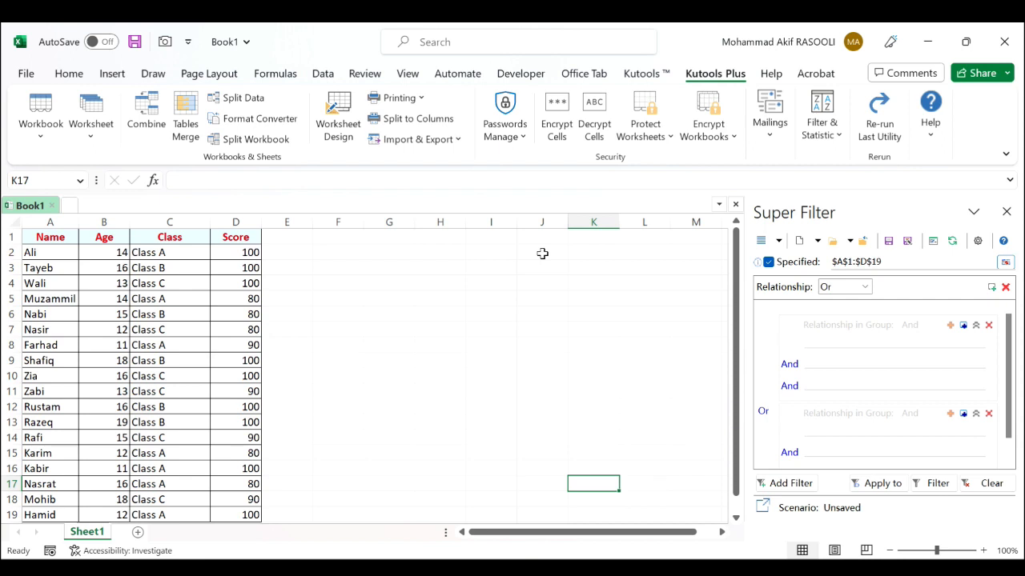
Add a number criterion Age Equals 16 to the first condition group and apply the filter
{"action": "left_click", "coordinate": [870, 352]}
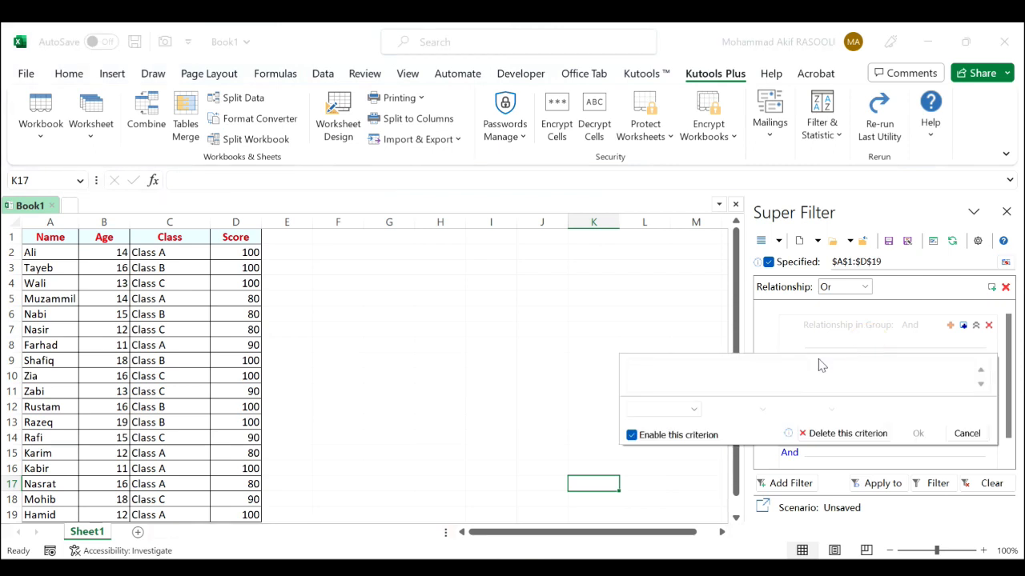
{"action": "left_click", "coordinate": [695, 410]}
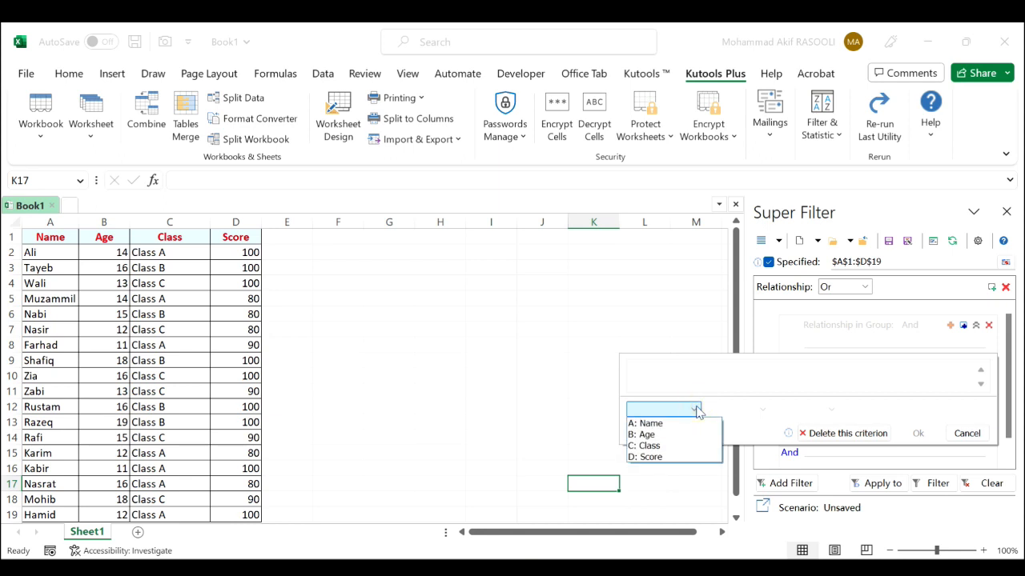
{"action": "left_click", "coordinate": [663, 436]}
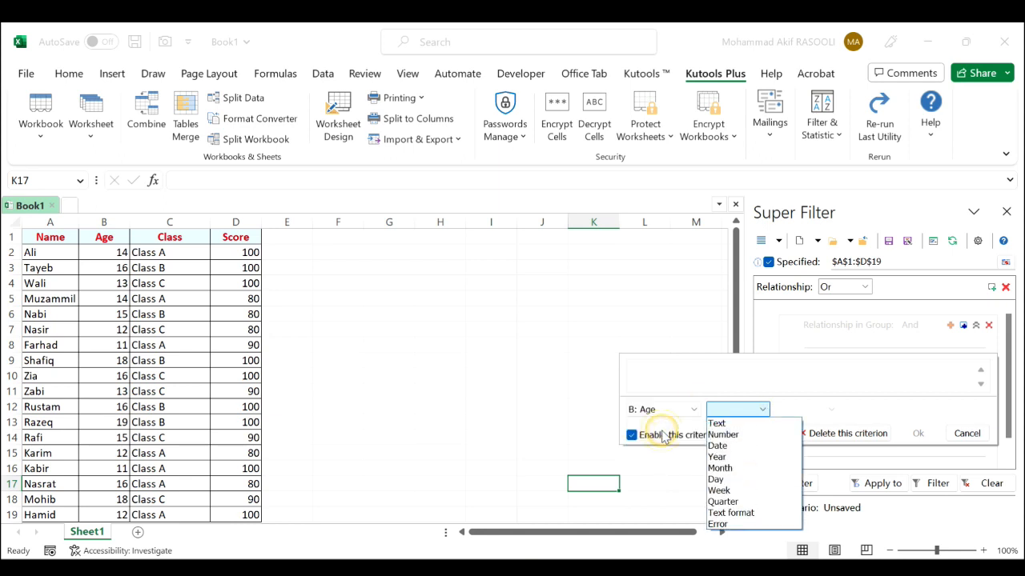
{"action": "left_click", "coordinate": [762, 435]}
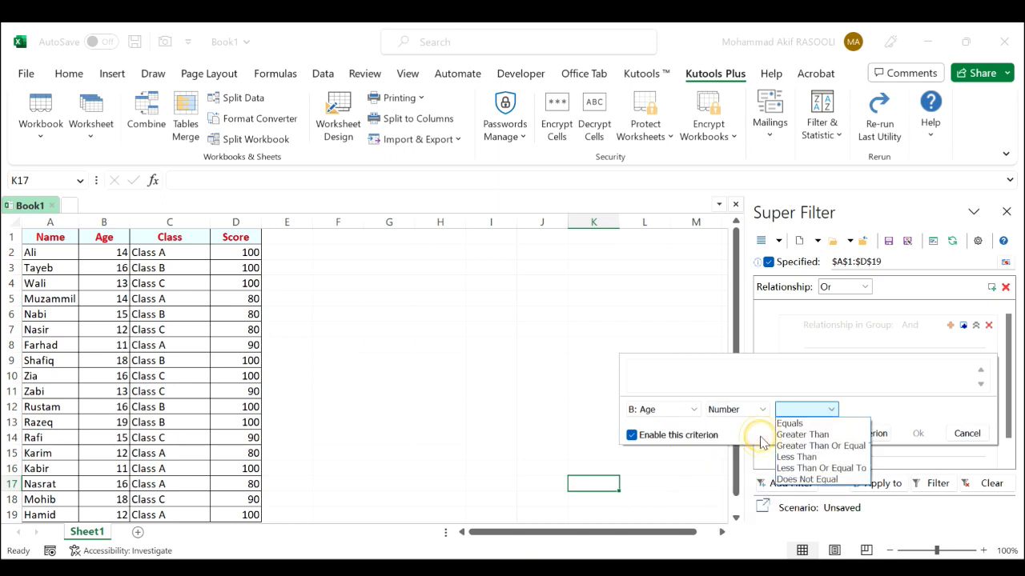
{"action": "left_click", "coordinate": [838, 426]}
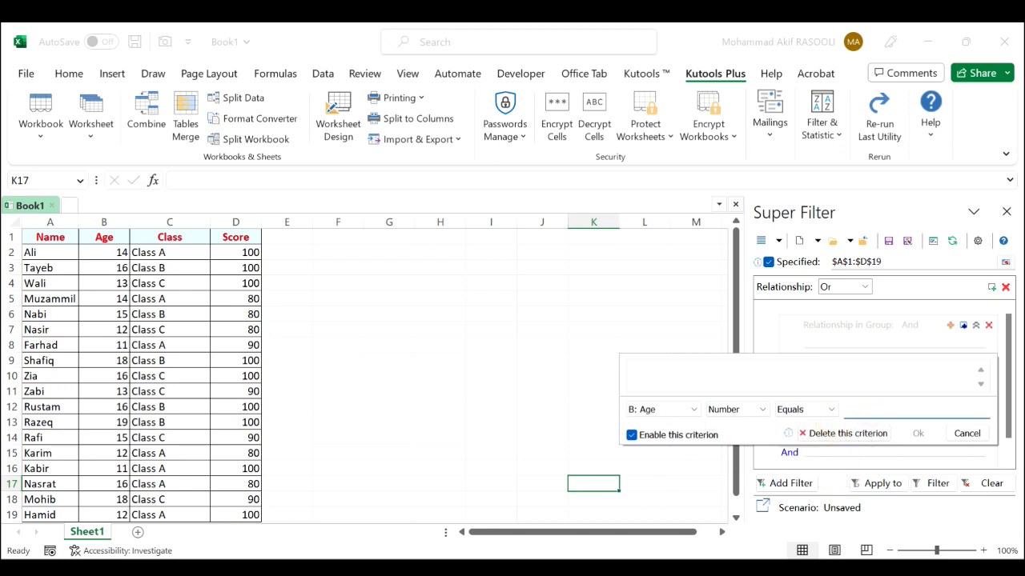
{"action": "type", "text": "16"}
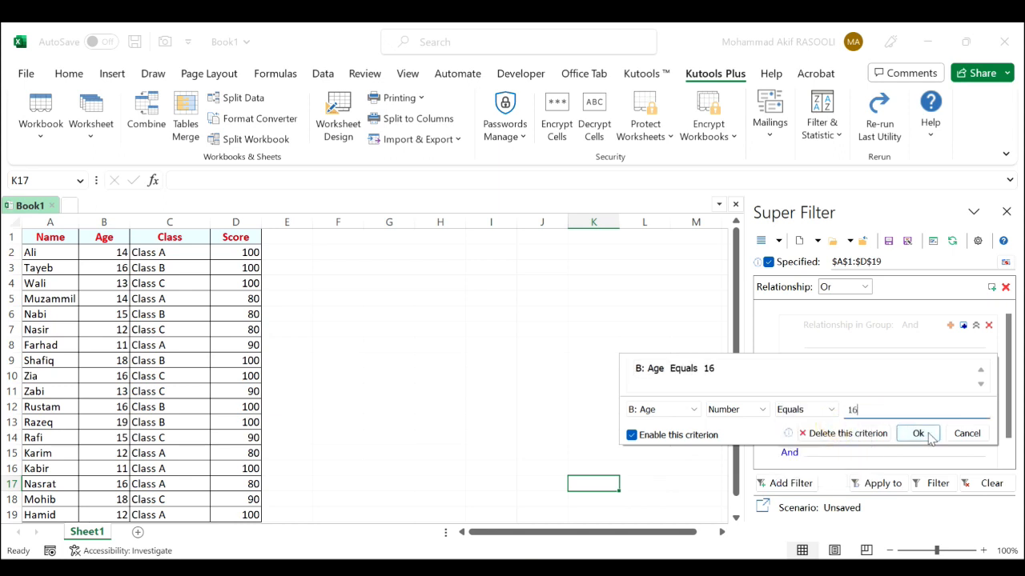
{"action": "left_click", "coordinate": [918, 433]}
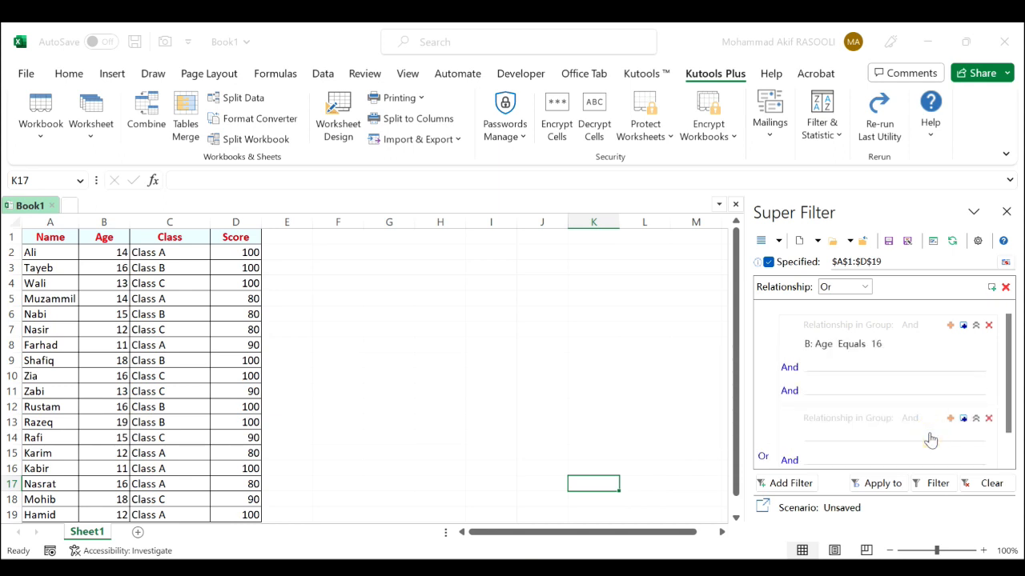
{"action": "left_click", "coordinate": [947, 491]}
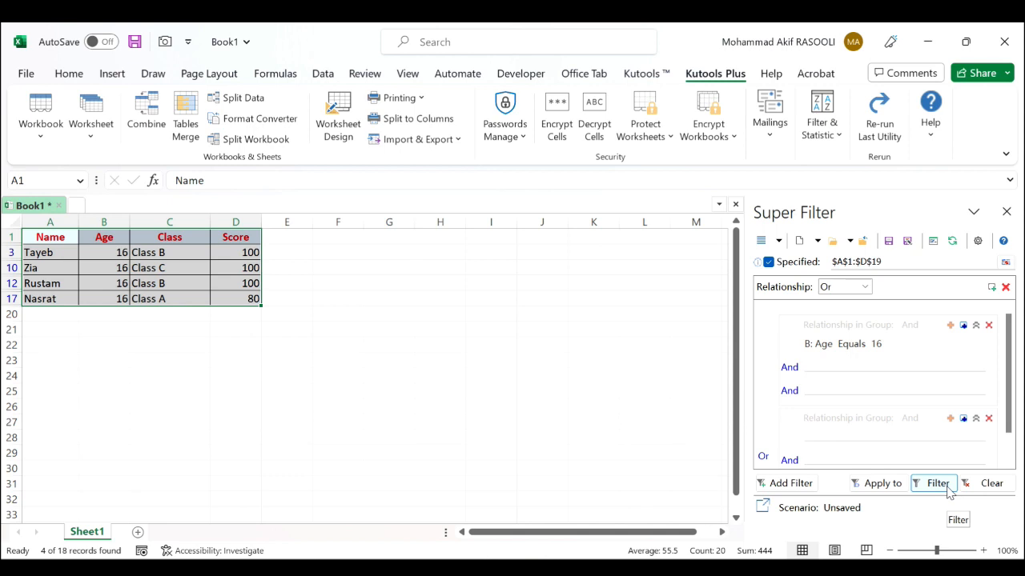
Add a text criterion Class Equals Class B to the same And group and reapply the filter
{"action": "left_click", "coordinate": [856, 371]}
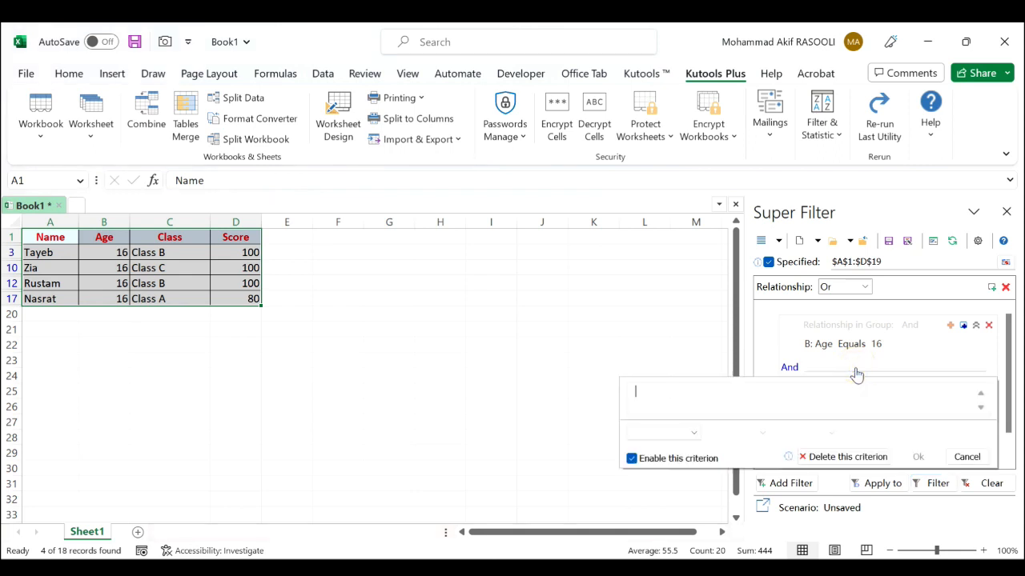
{"action": "left_click", "coordinate": [698, 435]}
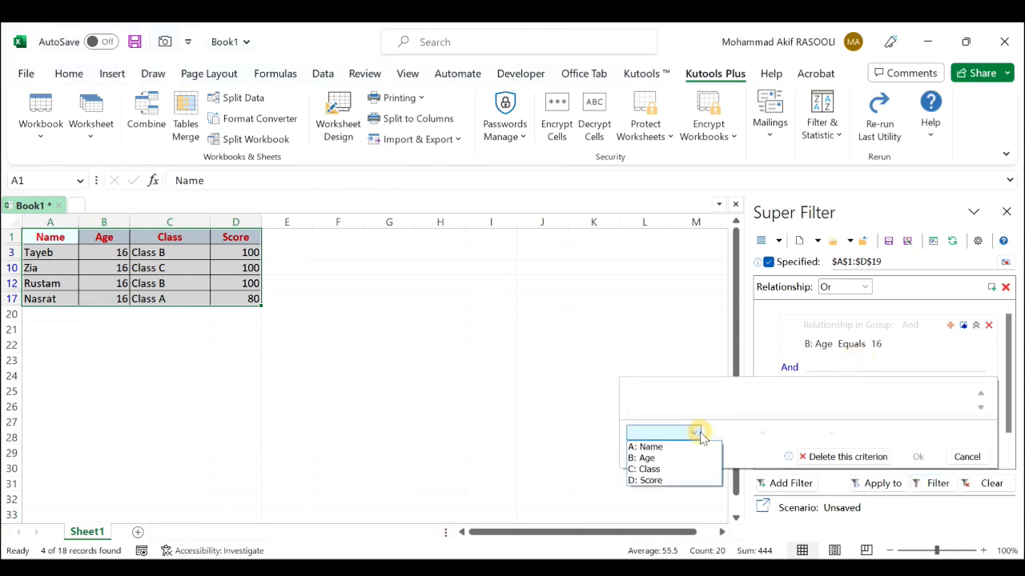
{"action": "left_click", "coordinate": [682, 470]}
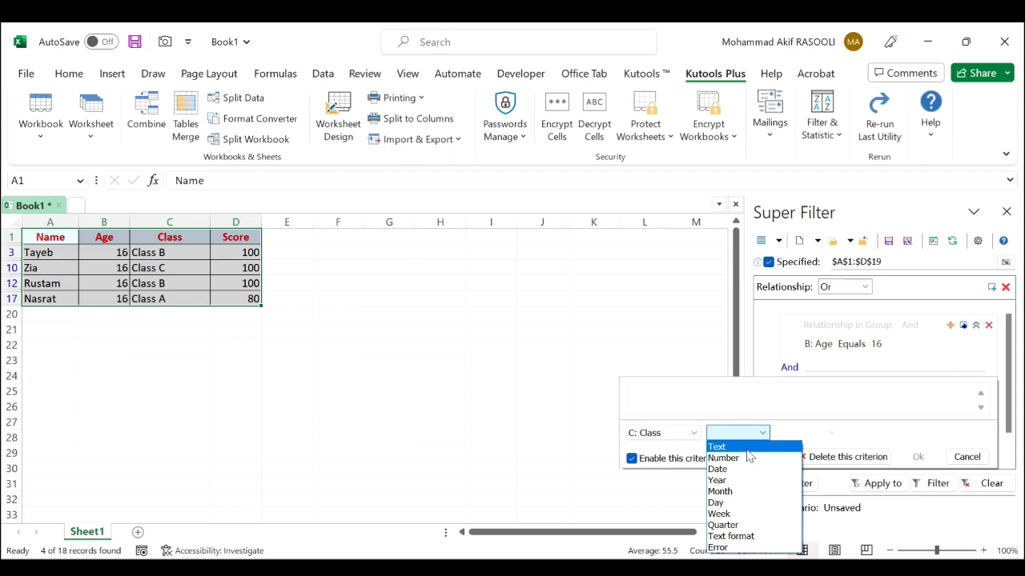
{"action": "left_click", "coordinate": [737, 447]}
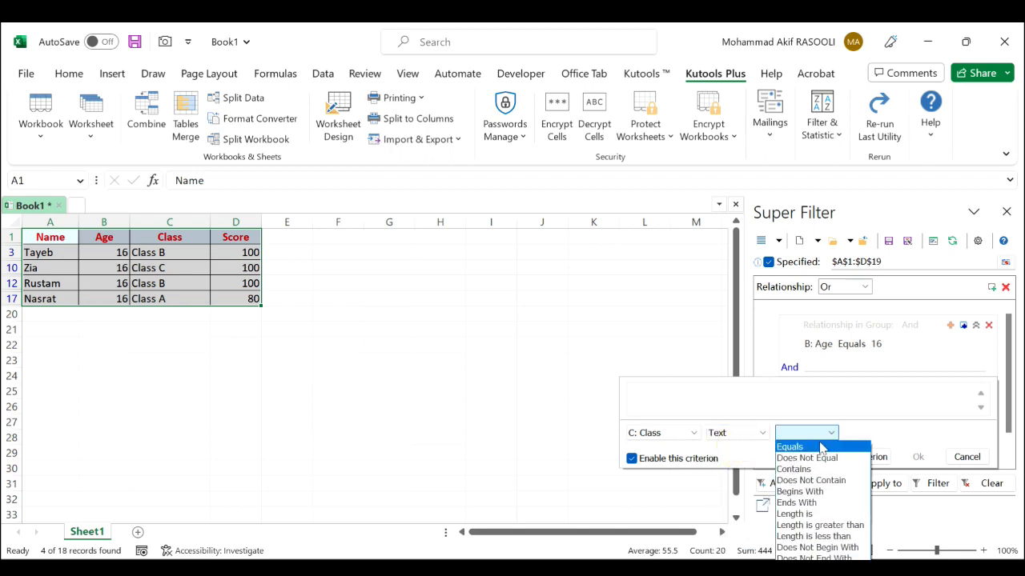
{"action": "left_click", "coordinate": [818, 448]}
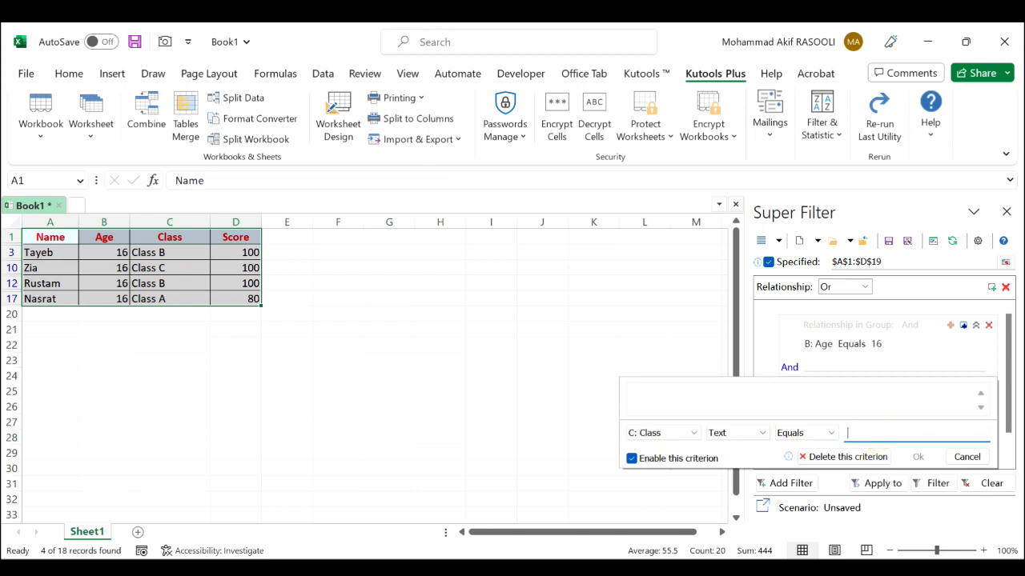
{"action": "type", "text": "Class"}
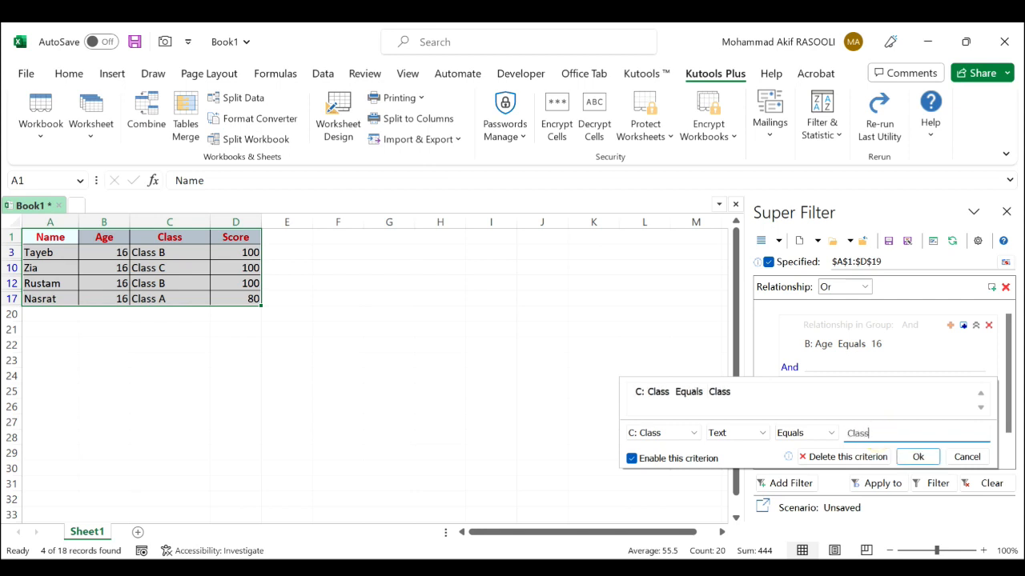
{"action": "type", "text": " B"}
{"action": "left_click", "coordinate": [918, 457]}
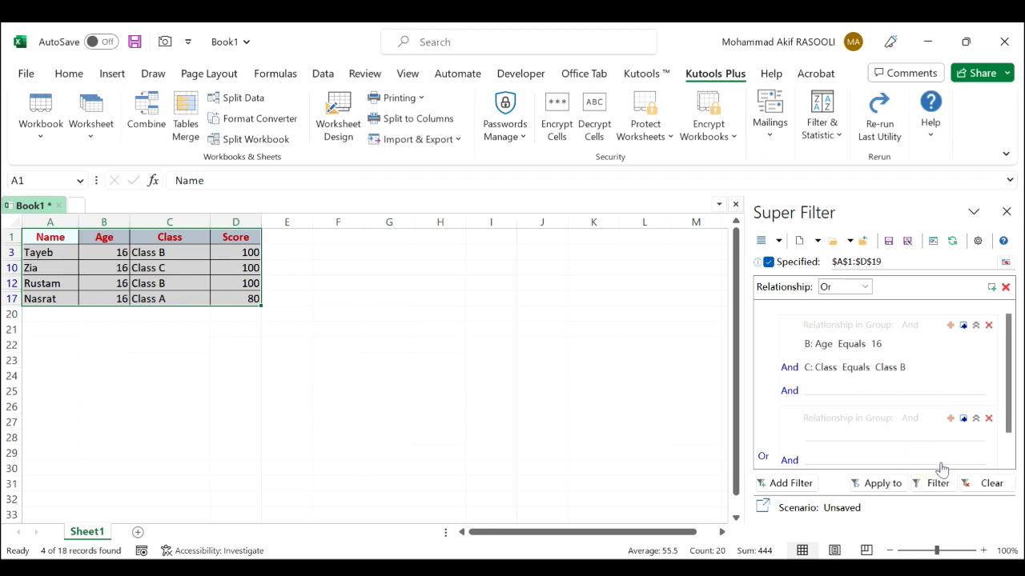
{"action": "left_click", "coordinate": [938, 484]}
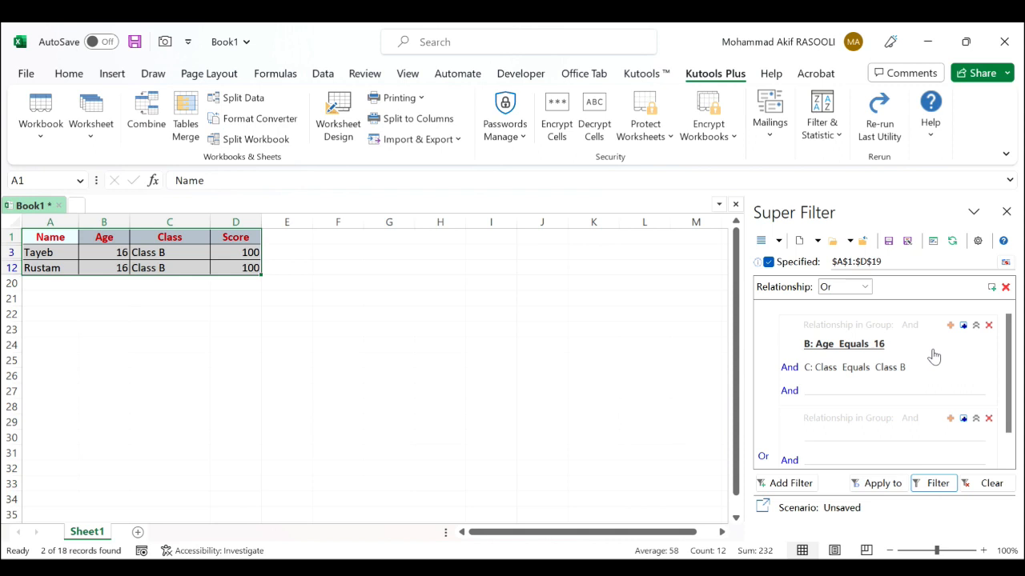
Save the current filter settings as a scenario named Filter 1 for the current worksheet
{"action": "left_click", "coordinate": [891, 244]}
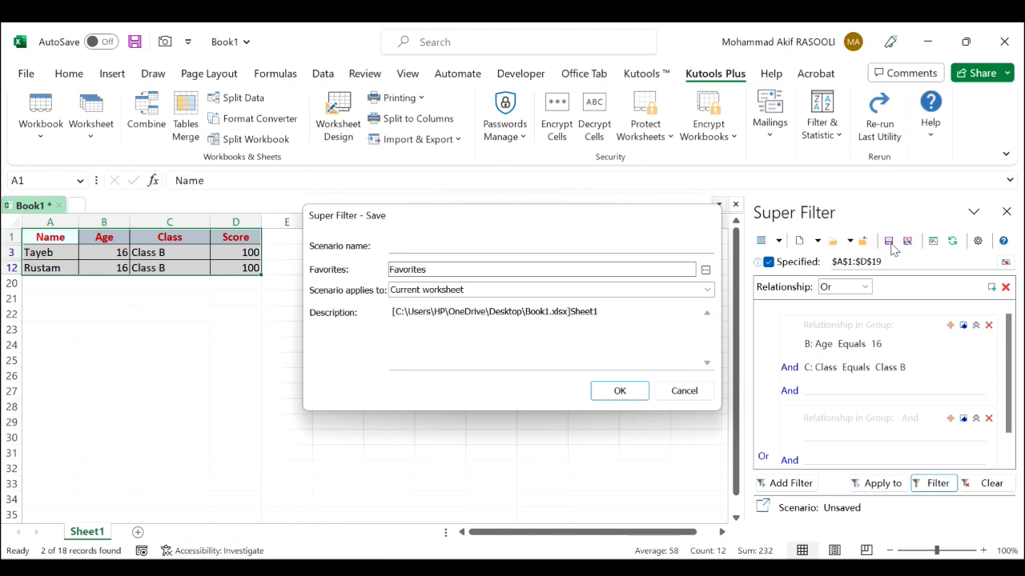
{"action": "left_click", "coordinate": [456, 242]}
{"action": "type", "text": "F"}
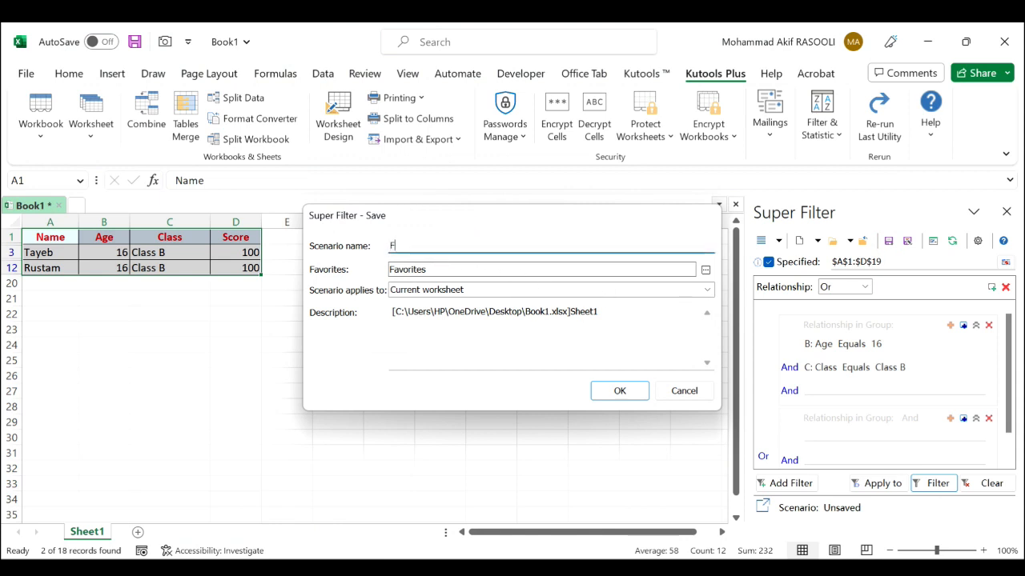
{"action": "type", "text": "ilter 1"}
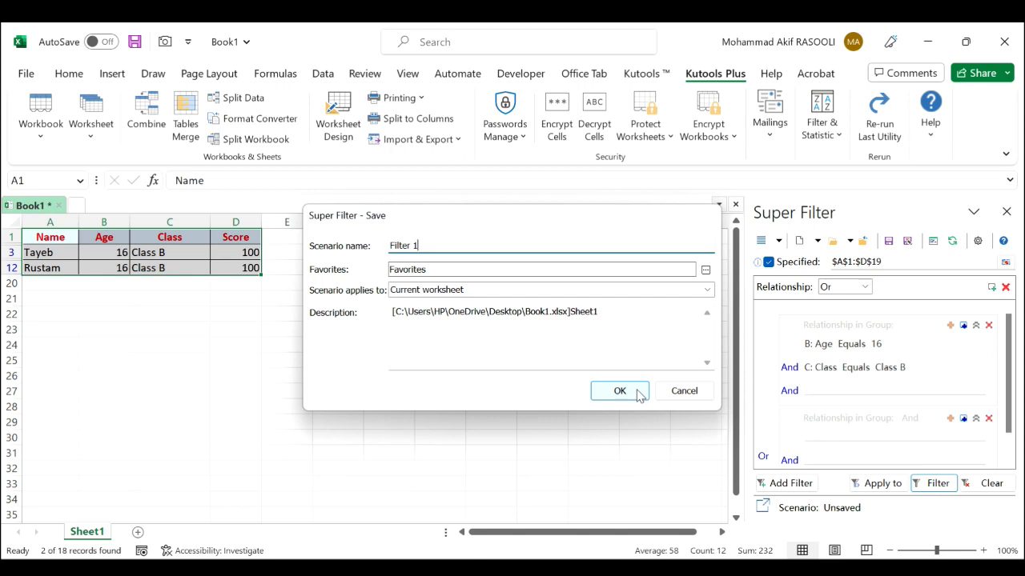
{"action": "left_click", "coordinate": [638, 394]}
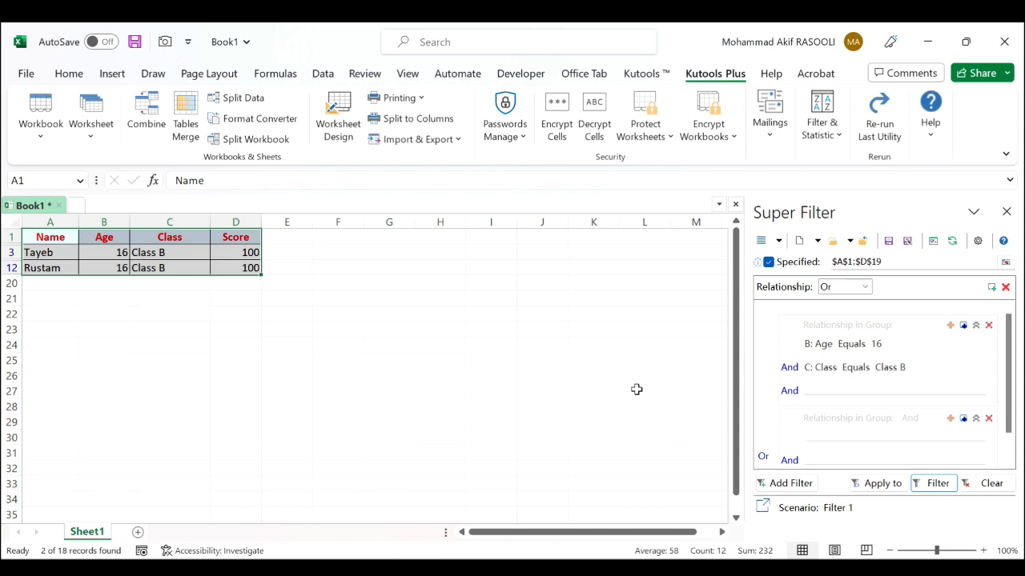
Open the saved filter settings scenario Filter 1 and select cell I21 outside the table
{"action": "left_click", "coordinate": [778, 241]}
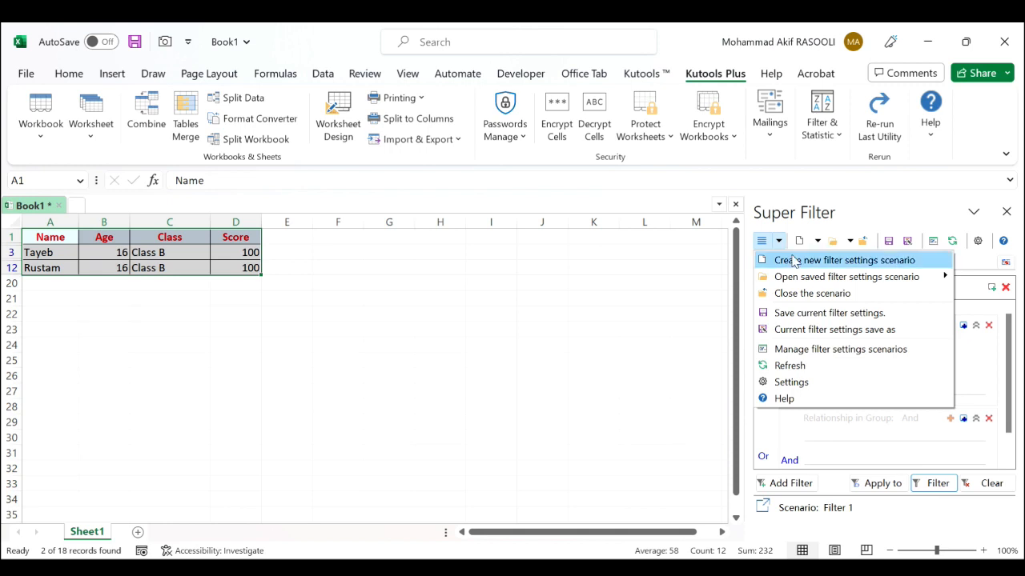
{"action": "mouse_move", "coordinate": [791, 277]}
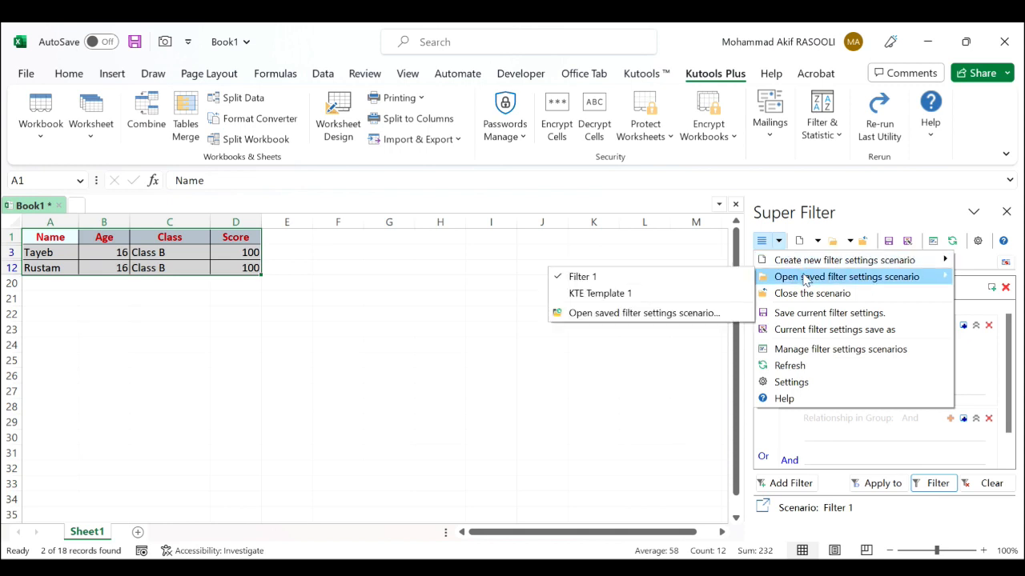
{"action": "left_click", "coordinate": [611, 277]}
{"action": "left_click", "coordinate": [504, 297]}
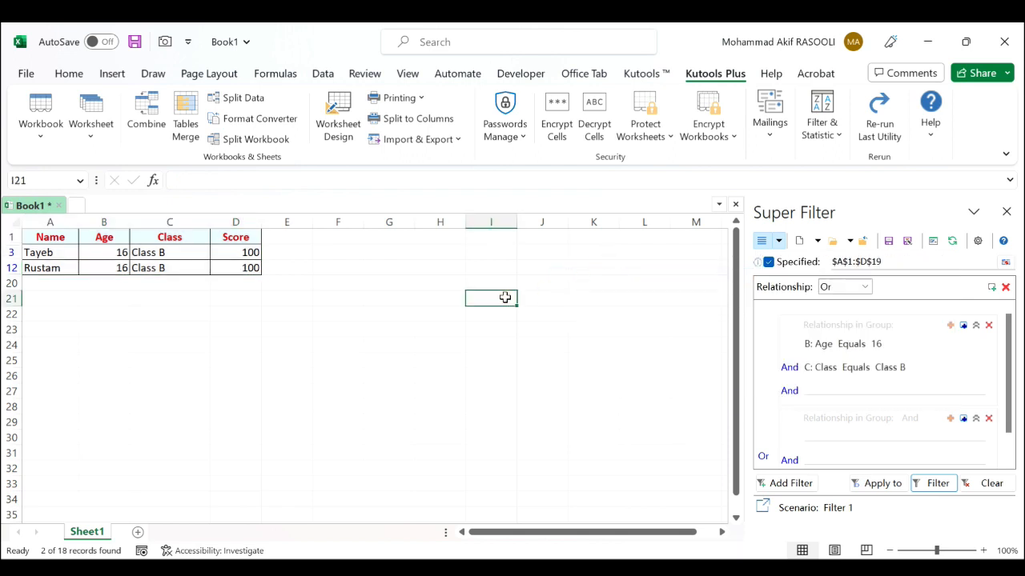